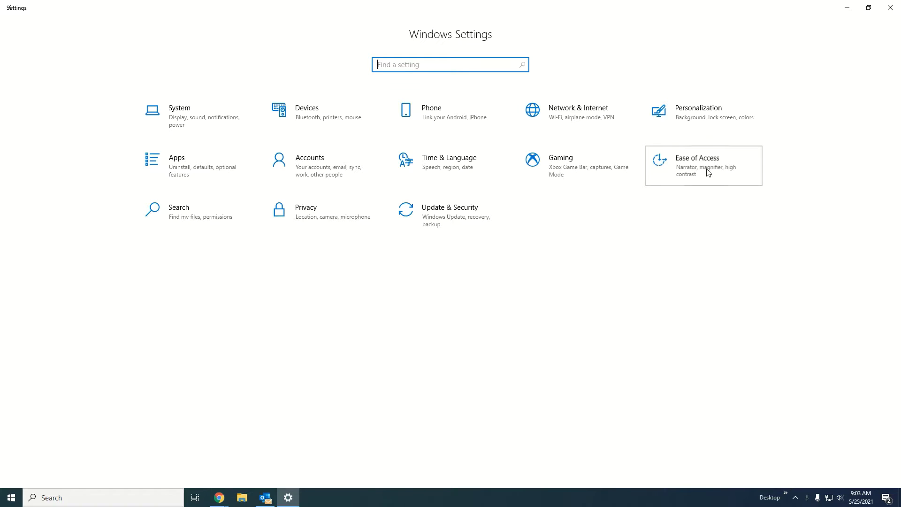
# - Open the Ease of Access display settings and apply the largest text size
pyautogui.click(708, 172)
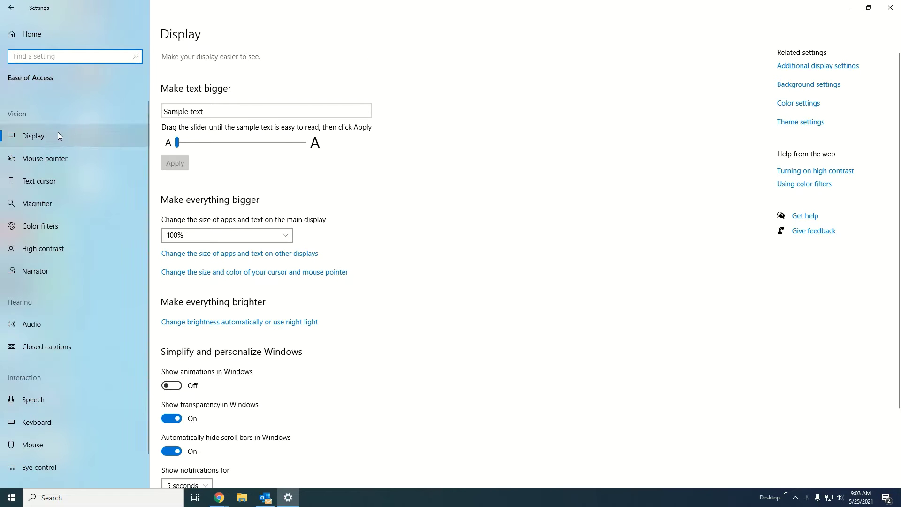
pyautogui.moveTo(178, 146); pyautogui.dragTo(306, 156)
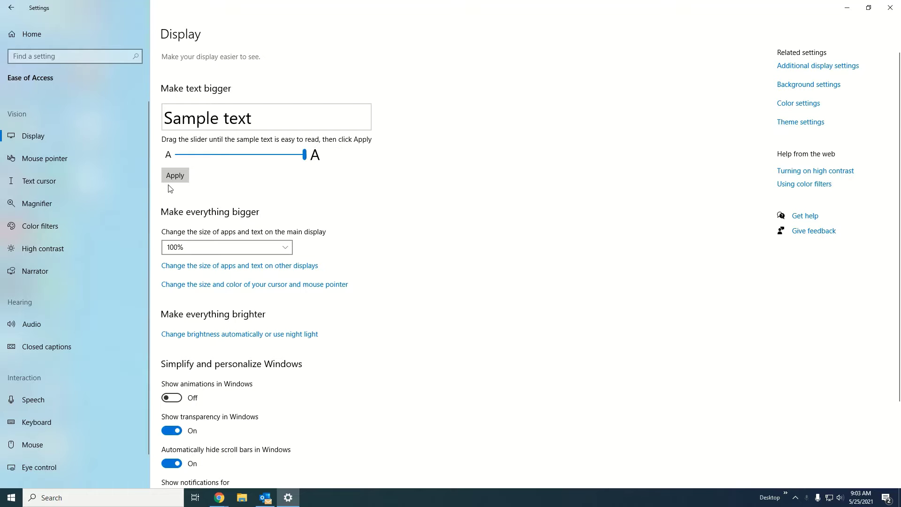
pyautogui.click(178, 177)
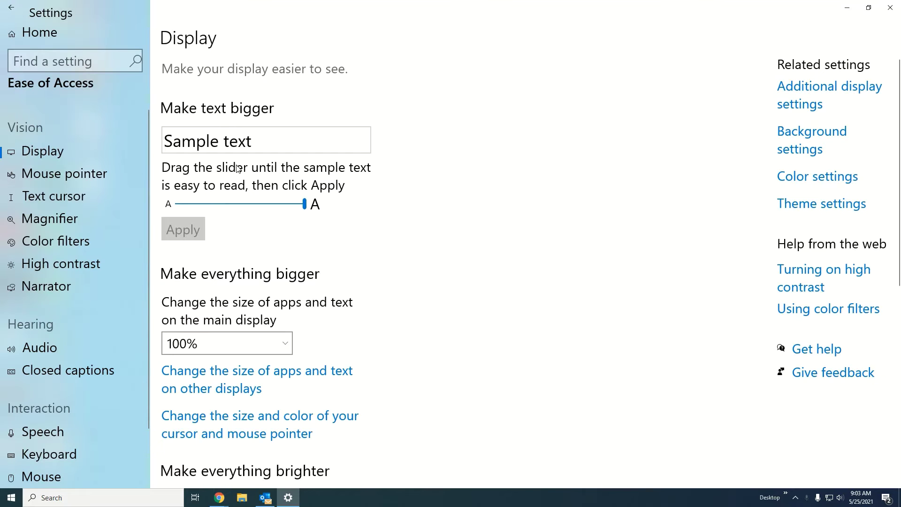
# - Return the display text to its smallest size and apply the change
pyautogui.click(178, 205)
pyautogui.click(176, 207)
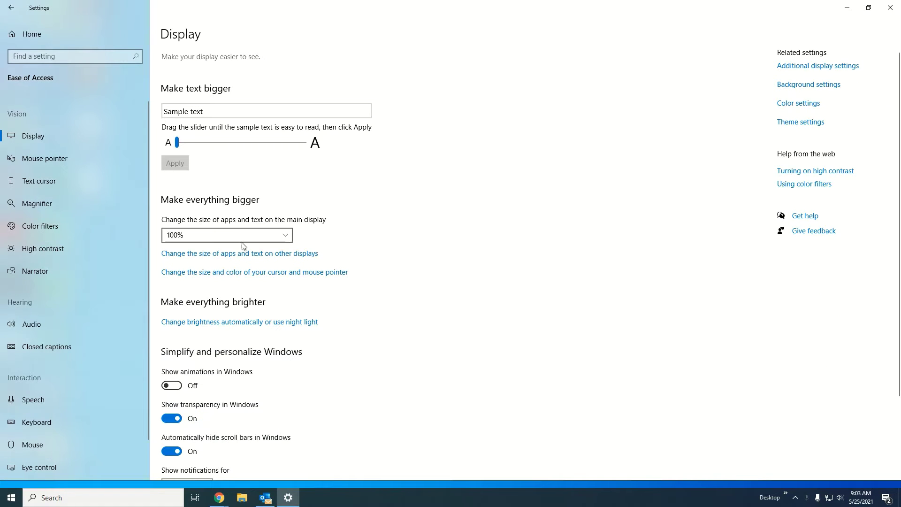
# - Try app and text scaling of 125%, 150% and 175% on the main display, and return it to 100%
pyautogui.click(252, 242)
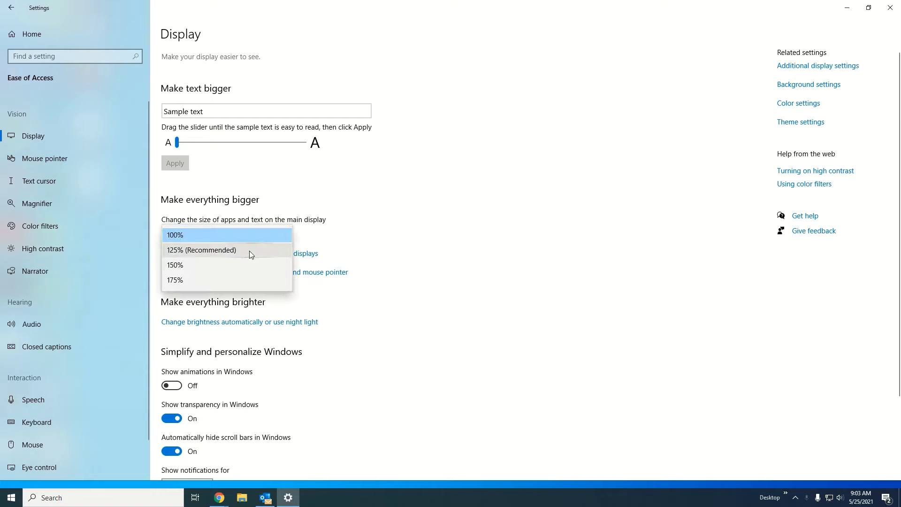
pyautogui.click(249, 251)
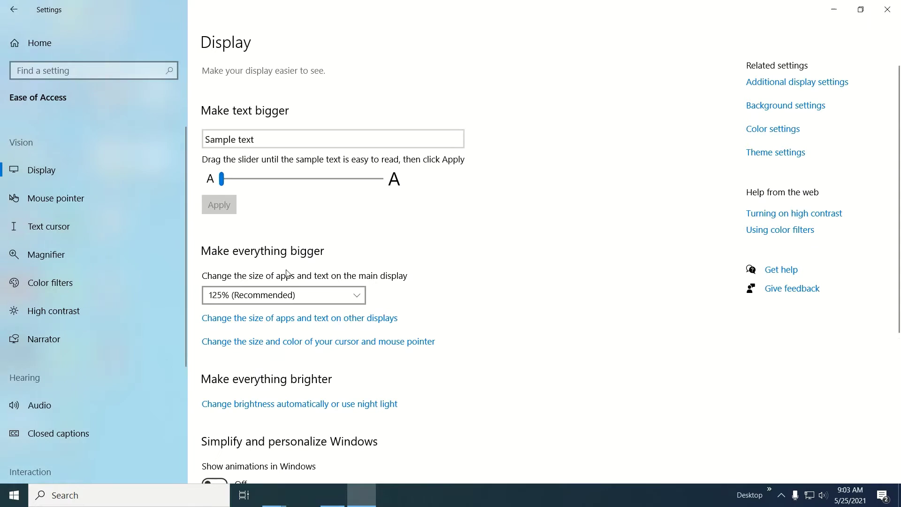
pyautogui.click(285, 300)
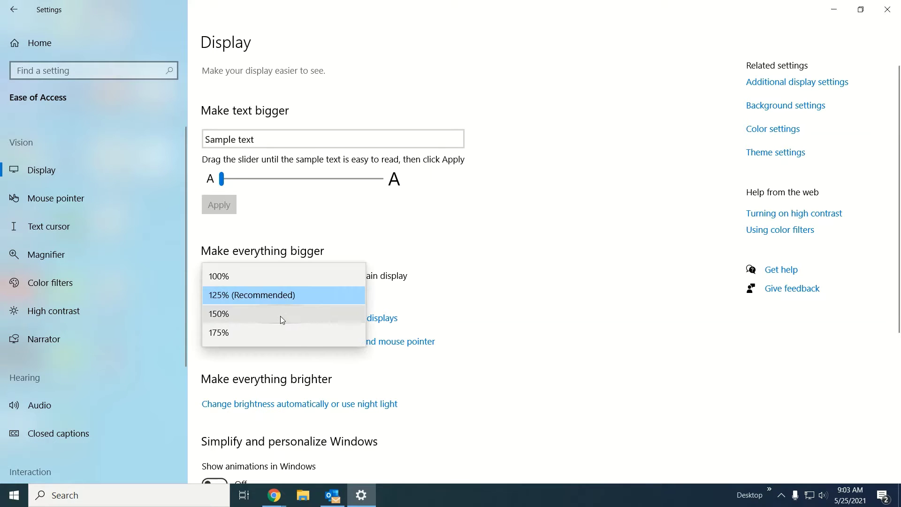
pyautogui.click(280, 316)
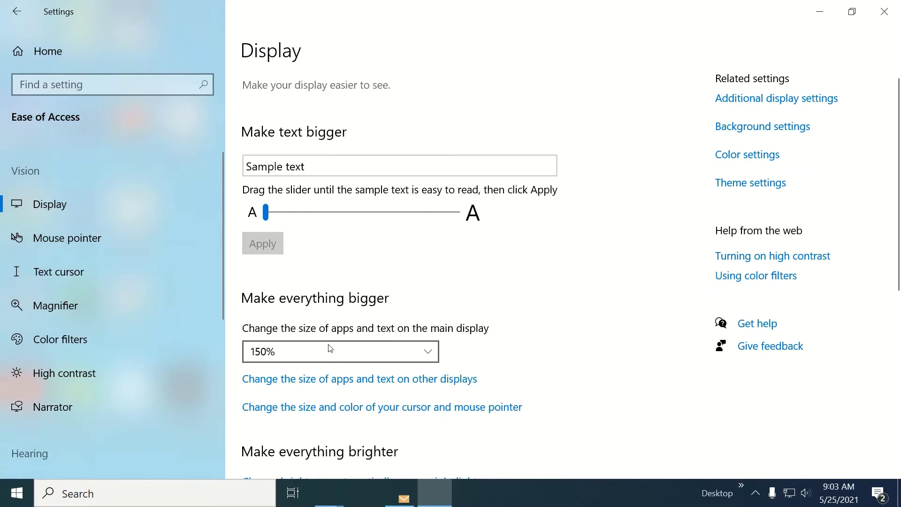
pyautogui.click(328, 356)
pyautogui.click(329, 373)
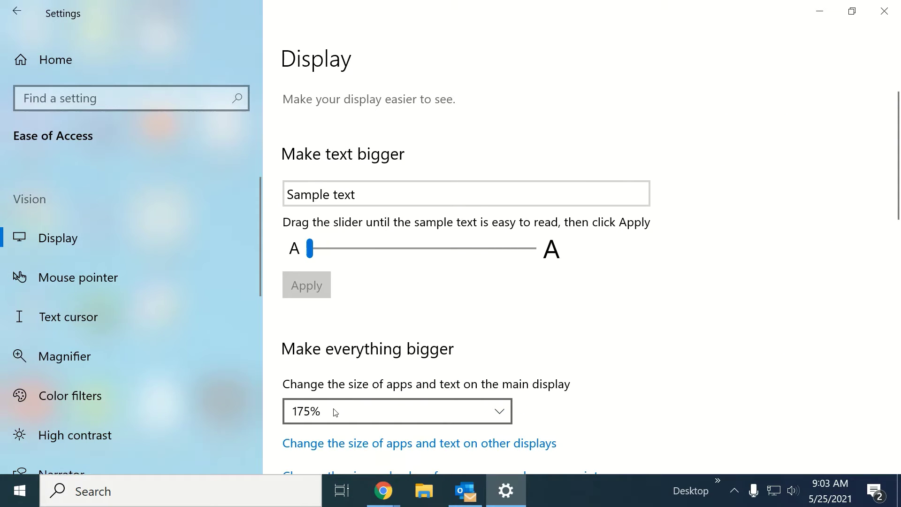
pyautogui.click(334, 411)
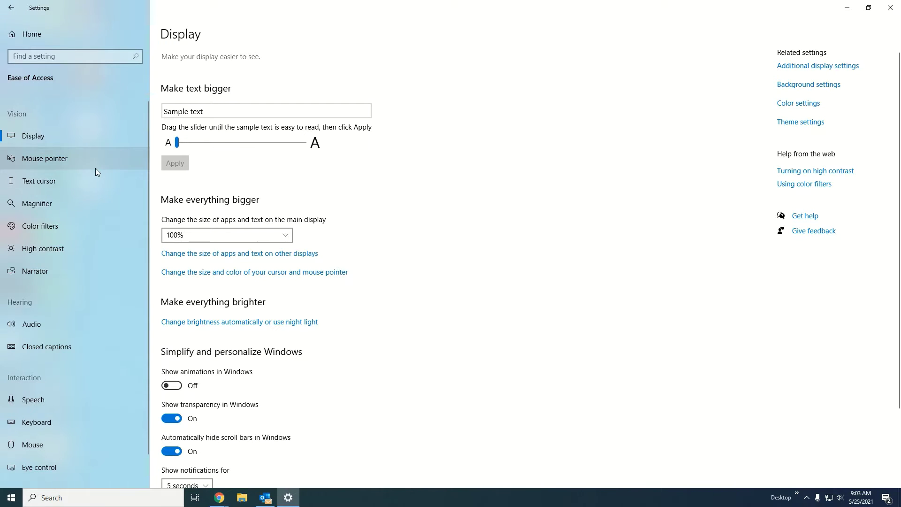
# - In the mouse pointer settings, set the pointer to its largest size and try the black, inverted and custom color options
pyautogui.click(95, 167)
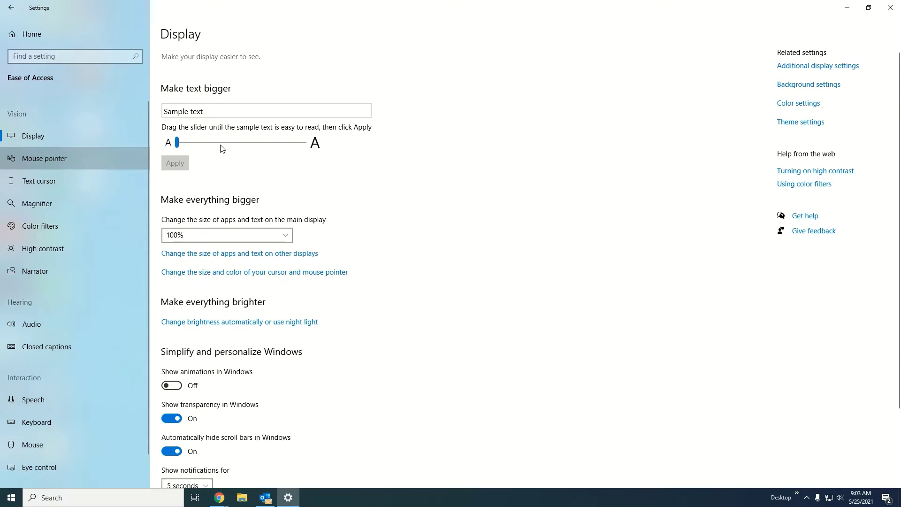
pyautogui.moveTo(178, 129); pyautogui.dragTo(320, 136)
pyautogui.click(211, 166)
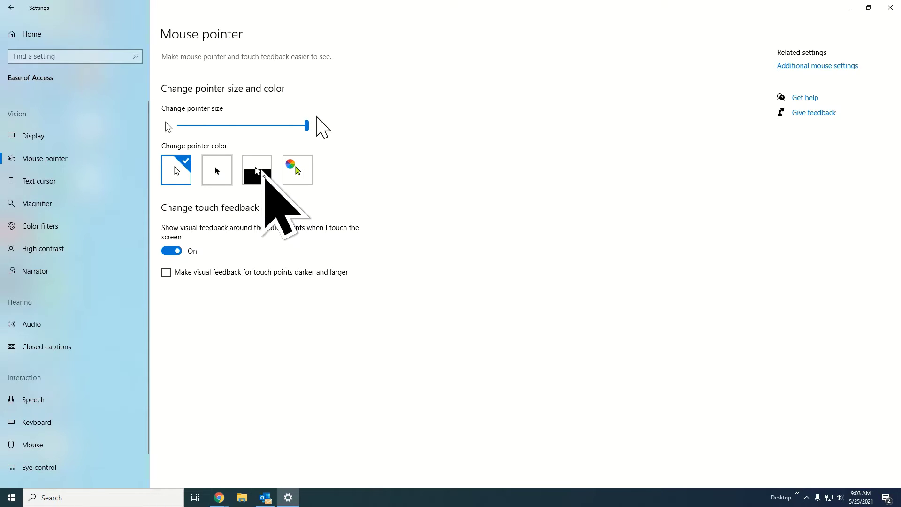
pyautogui.click(261, 171)
pyautogui.click(299, 175)
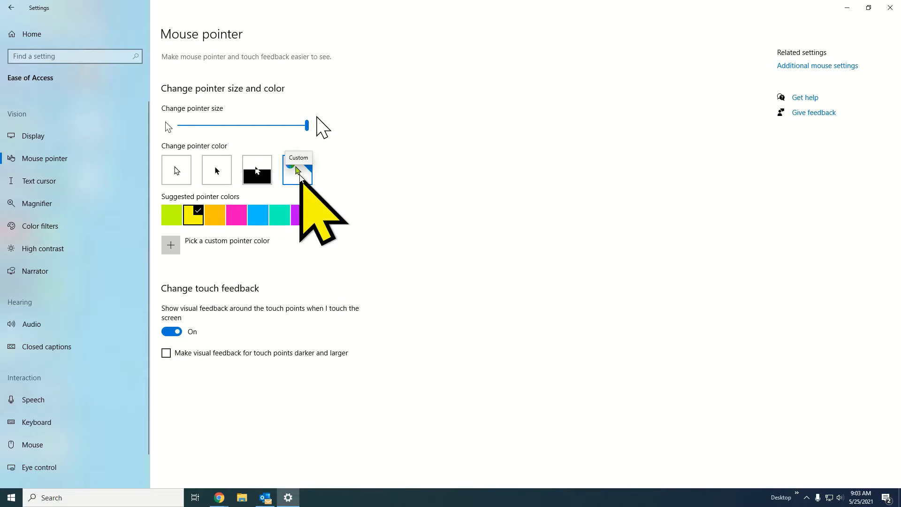
# - Try the suggested pointer colors, settle on yellow, and reduce the pointer to its smallest size
pyautogui.click(167, 215)
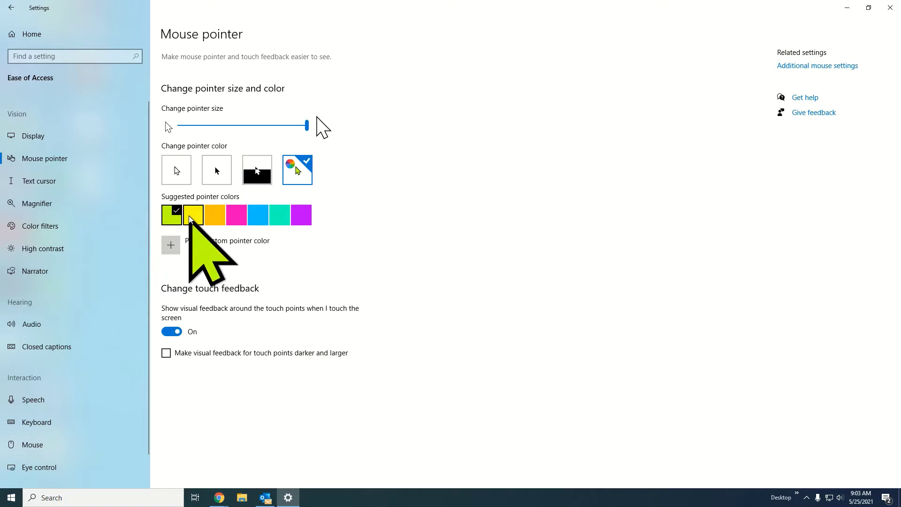
pyautogui.click(217, 221)
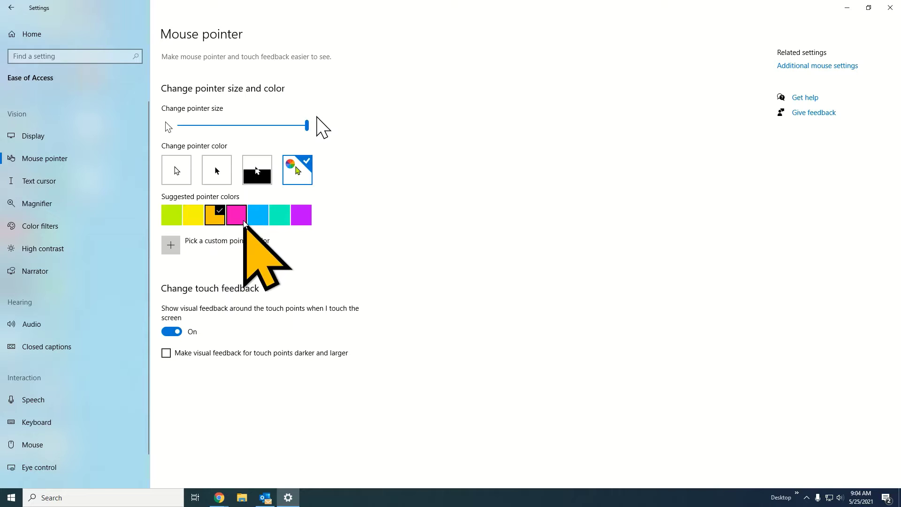
pyautogui.click(242, 215)
pyautogui.click(285, 220)
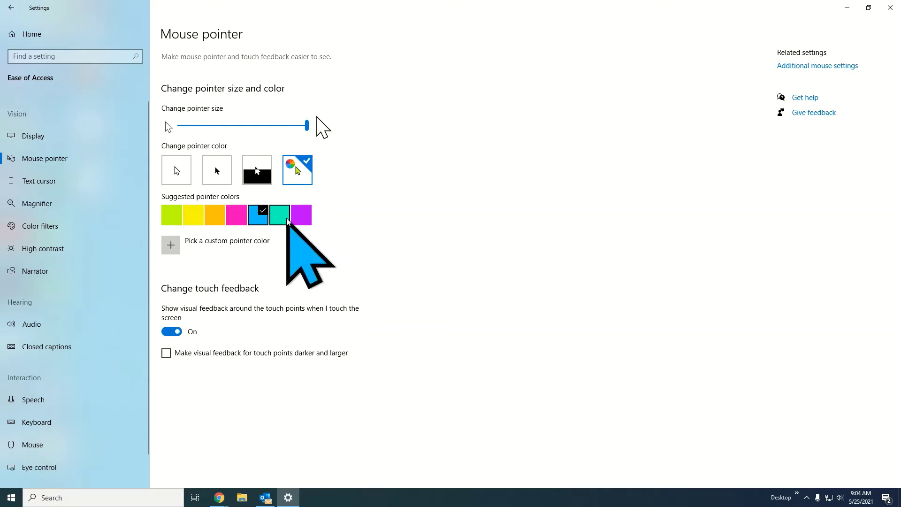
pyautogui.click(297, 212)
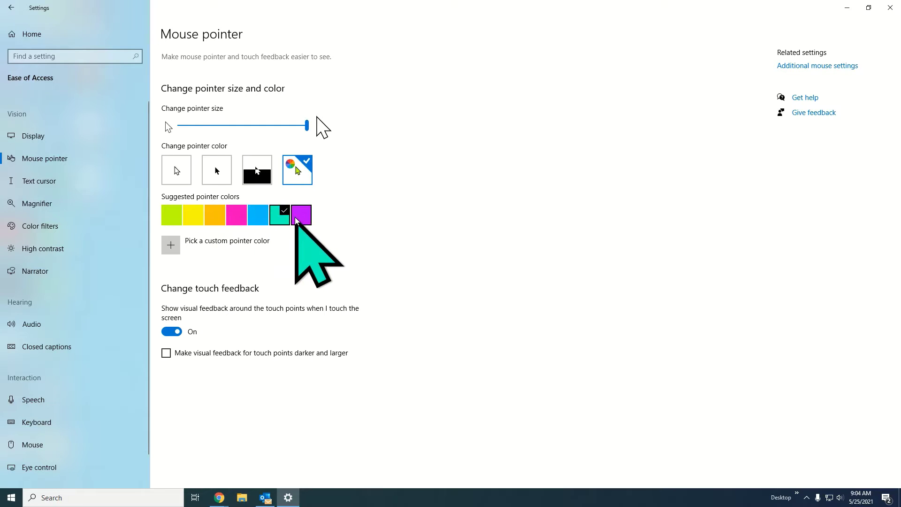
pyautogui.click(193, 215)
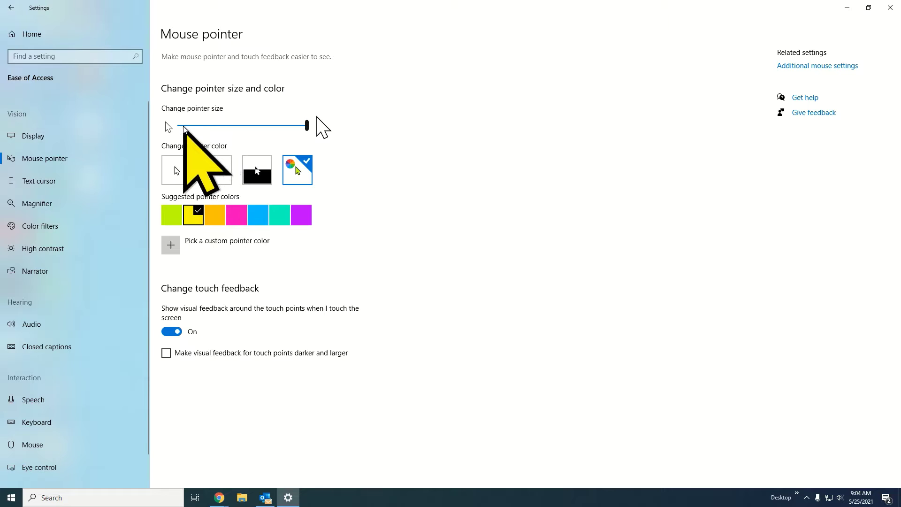
pyautogui.click(180, 125)
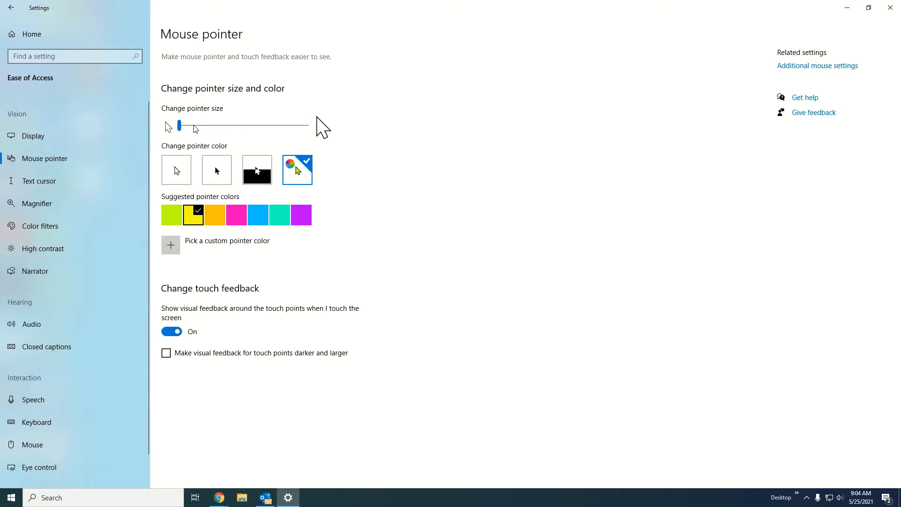
# - Open the text cursor settings and try different text cursor indicator sizes
pyautogui.click(62, 182)
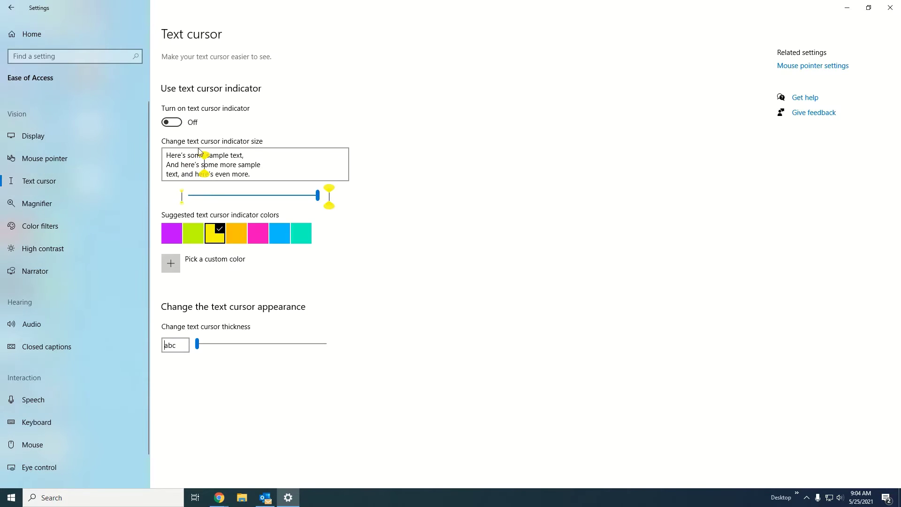
pyautogui.moveTo(320, 199); pyautogui.dragTo(319, 224)
# - Try each suggested text cursor indicator color, finish on yellow, and test the cursor thickness before returning it to the thinnest setting
pyautogui.click(178, 240)
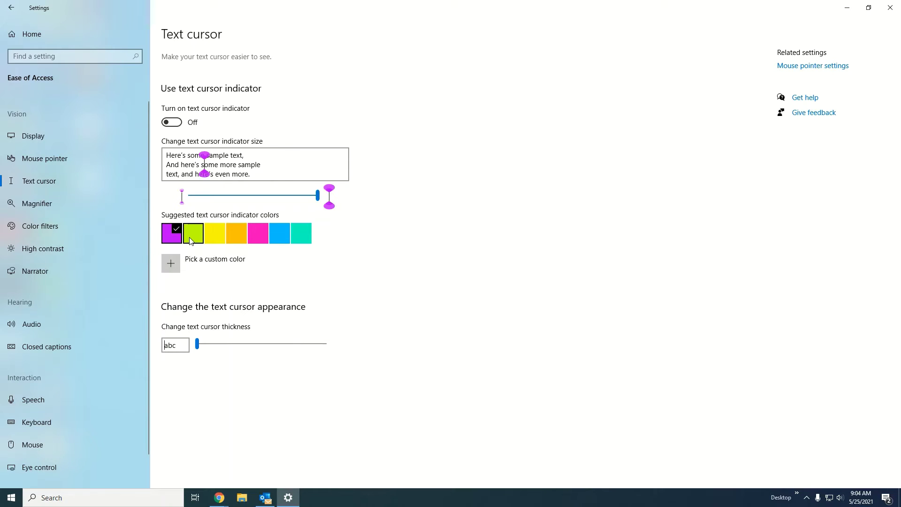
pyautogui.click(195, 240)
pyautogui.click(215, 240)
pyautogui.click(241, 240)
pyautogui.click(259, 238)
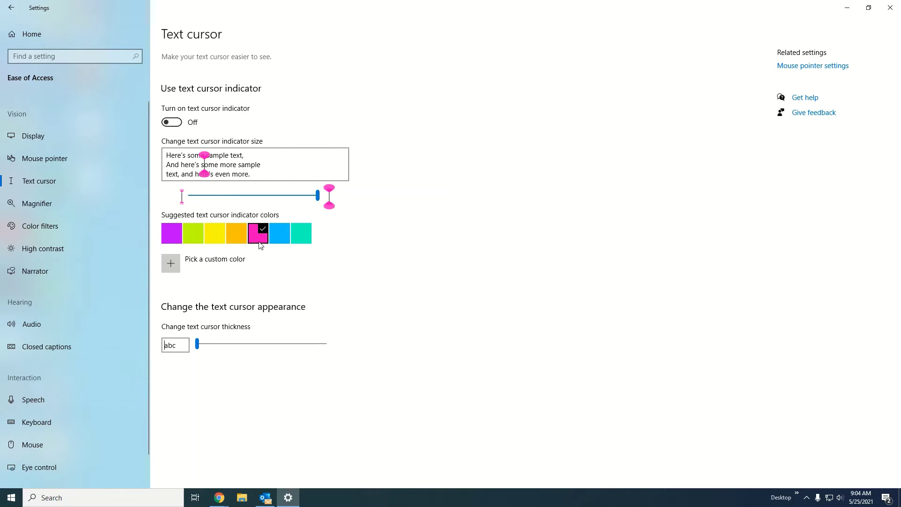
pyautogui.click(286, 239)
pyautogui.click(303, 237)
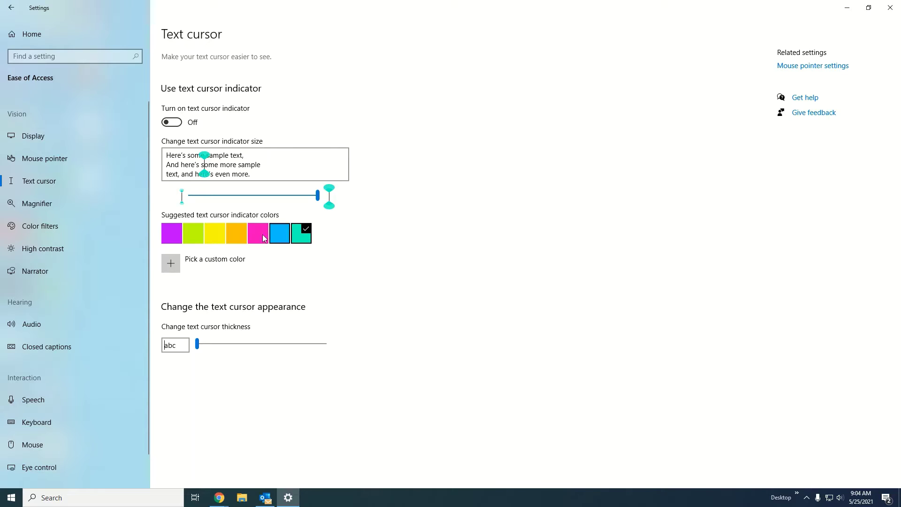
pyautogui.click(176, 240)
pyautogui.click(195, 240)
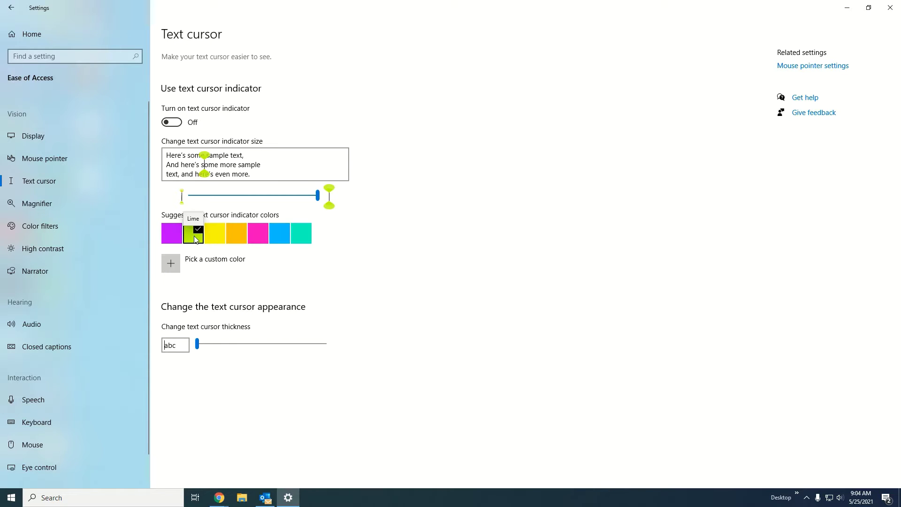
pyautogui.click(214, 238)
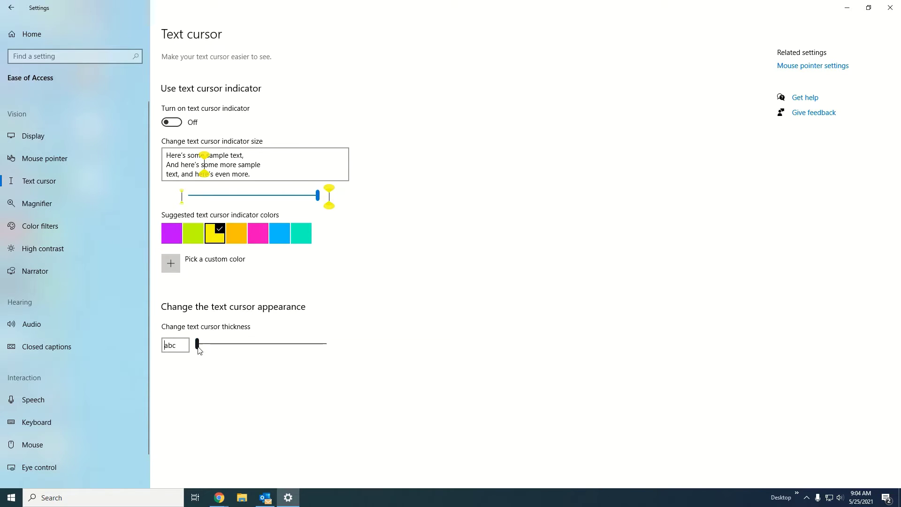
pyautogui.moveTo(199, 345)
pyautogui.mouseDown()
pyautogui.moveTo(275, 344)
pyautogui.moveTo(245, 352)
pyautogui.moveTo(197, 352)
pyautogui.moveTo(288, 337)
pyautogui.moveTo(201, 344)
pyautogui.moveTo(300, 347)
pyautogui.moveTo(197, 345)
pyautogui.mouseUp()
# - Open the Magnifier settings, turn Magnifier on and zoom in step by step to 600%
pyautogui.click(77, 202)
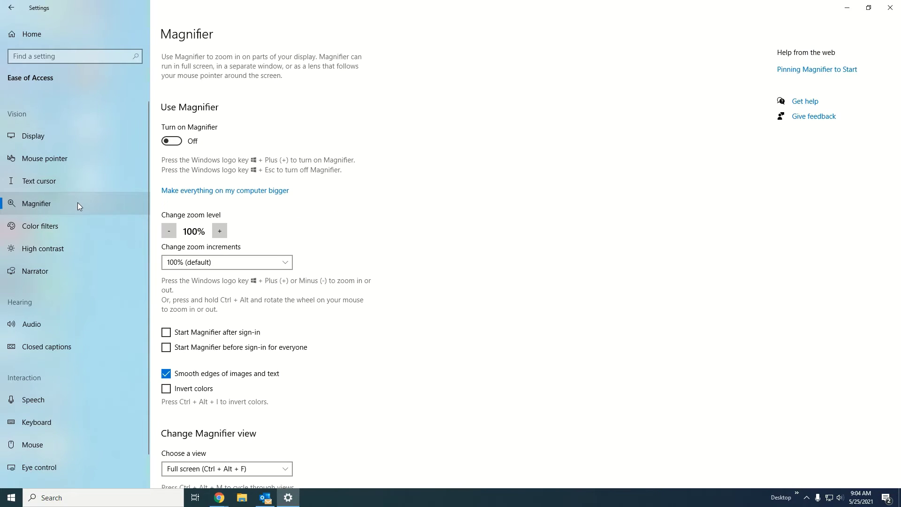
pyautogui.click(169, 141)
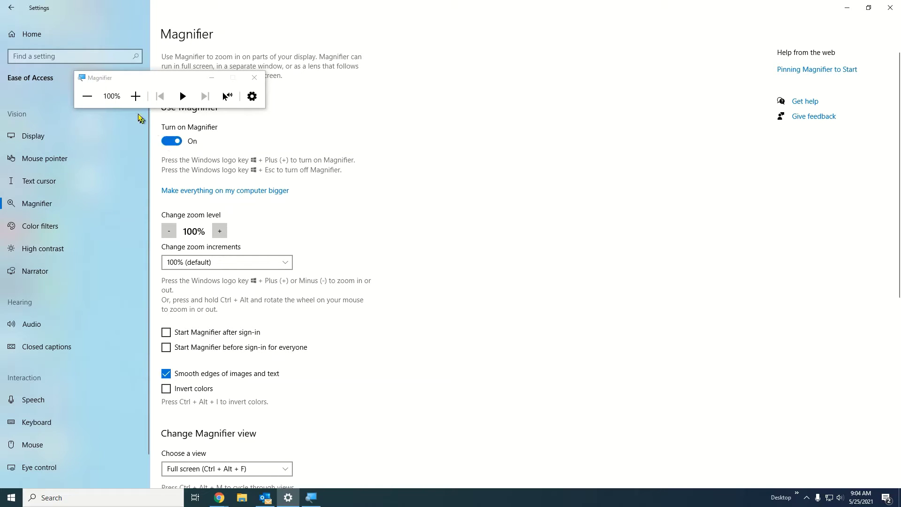
pyautogui.click(136, 96)
pyautogui.click(136, 96)
pyautogui.click(136, 98)
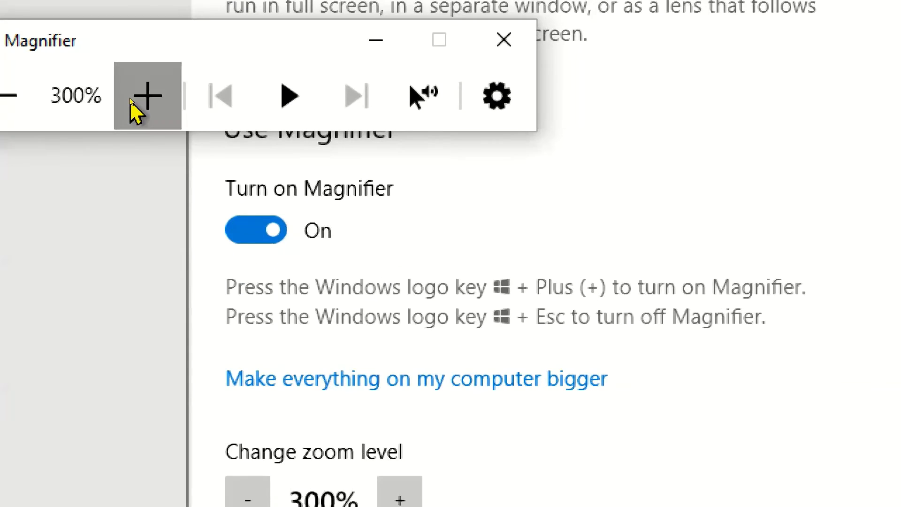
pyautogui.click(135, 98)
pyautogui.click(135, 98)
pyautogui.click(135, 98)
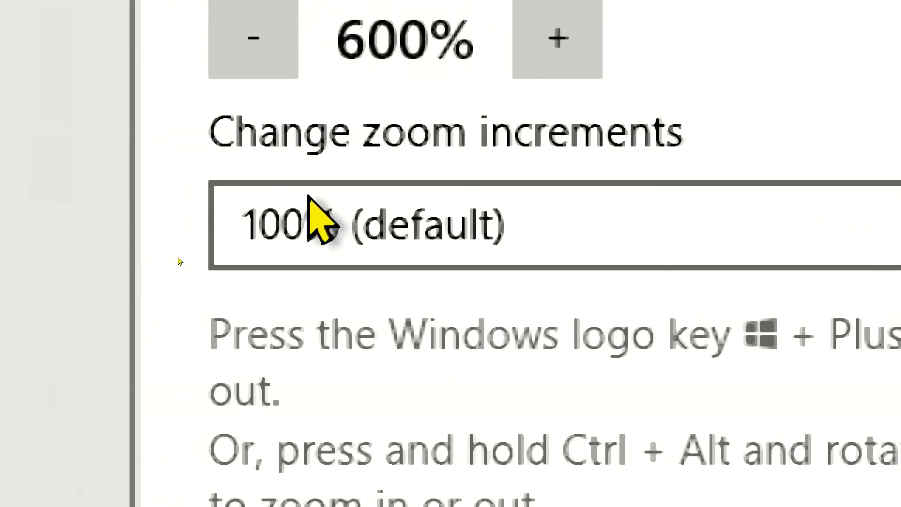
# - Zoom the magnified view out and back in using the default 100% increments
pyautogui.press('super+minus')
pyautogui.press('super+minus')
pyautogui.press('super+minus')
pyautogui.press('super+minus')
pyautogui.press('super+minus')
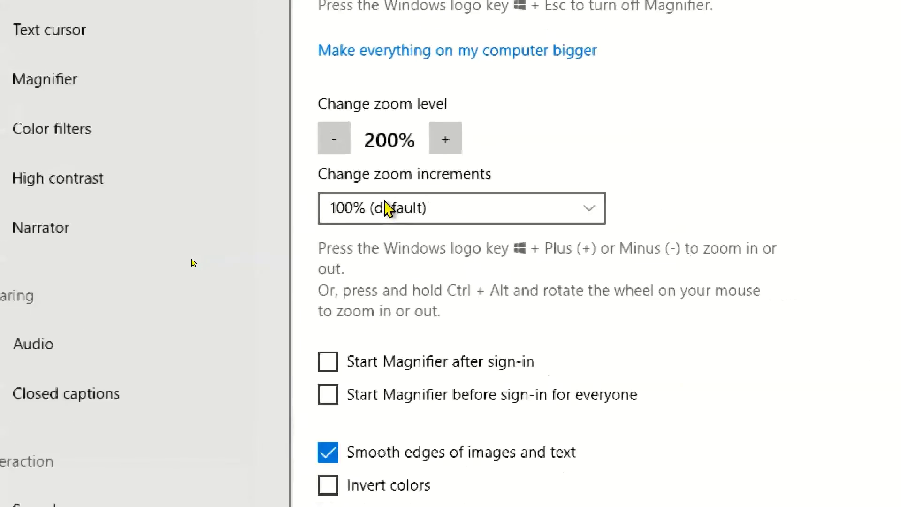
pyautogui.press('super+plus')
pyautogui.press('super+plus')
pyautogui.press('super+plus')
pyautogui.press('super+plus')
pyautogui.press('super+plus')
pyautogui.press('super+plus')
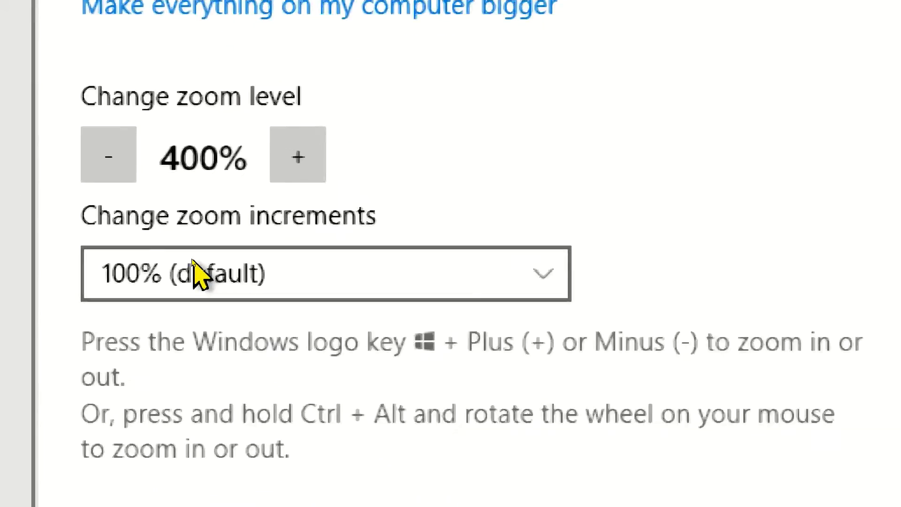
# - Zoom the magnified view out to 100% and close Magnifier
pyautogui.press('super+minus')
pyautogui.press('super+minus')
pyautogui.press('super+minus')
pyautogui.press('super+minus')
pyautogui.press('super+minus')
pyautogui.press('super+minus')
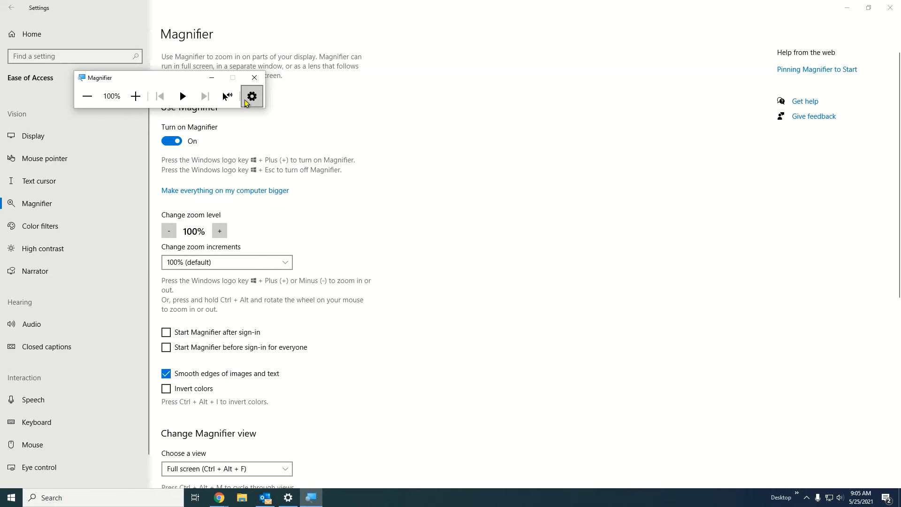
pyautogui.click(254, 78)
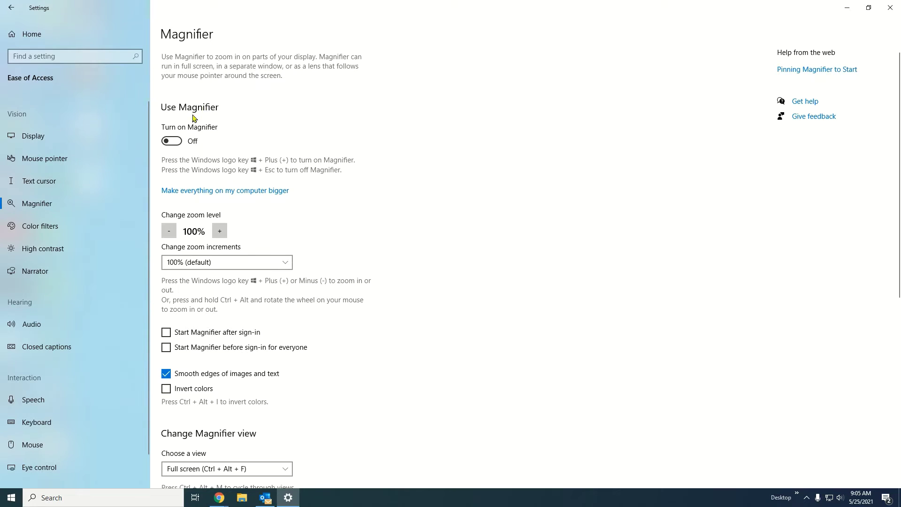
# - Open the color filter settings and turn on color filters with Grayscale selected
pyautogui.click(87, 224)
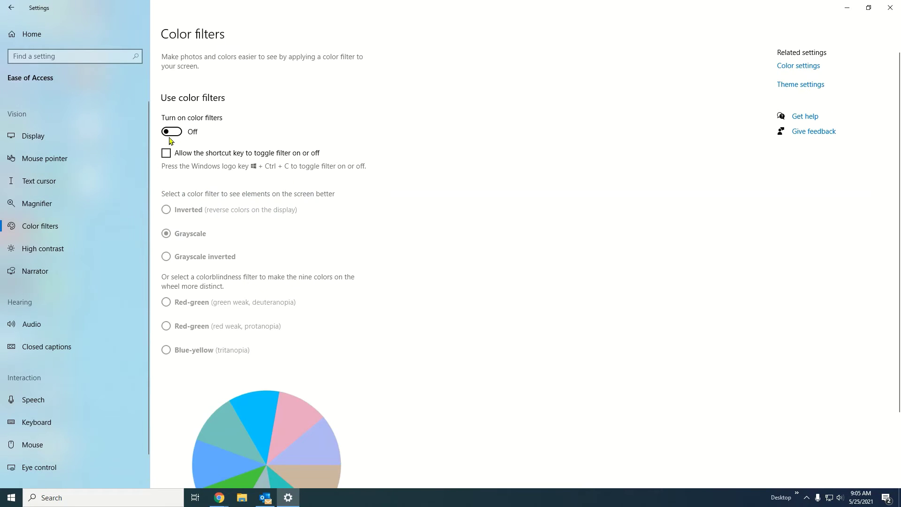
pyautogui.click(172, 133)
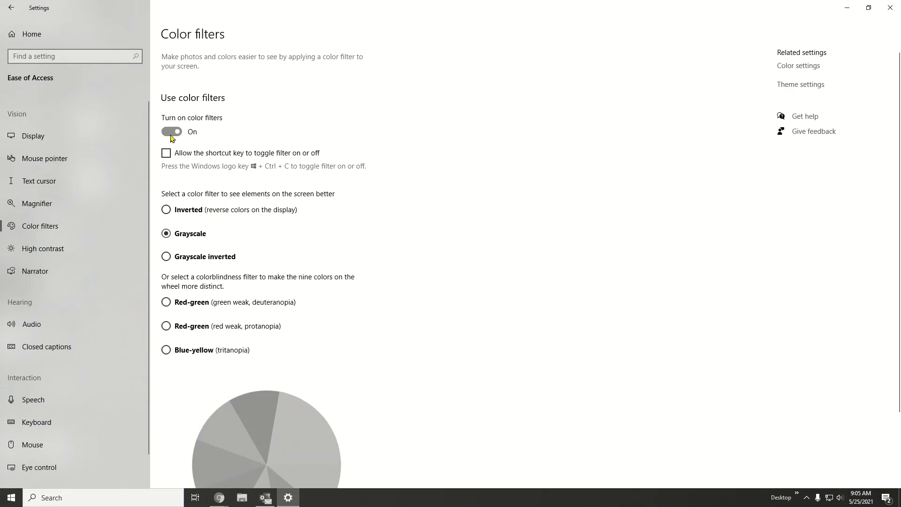
# - Try the Inverted, Grayscale and Grayscale inverted color filters, and turn color filters off
pyautogui.click(177, 212)
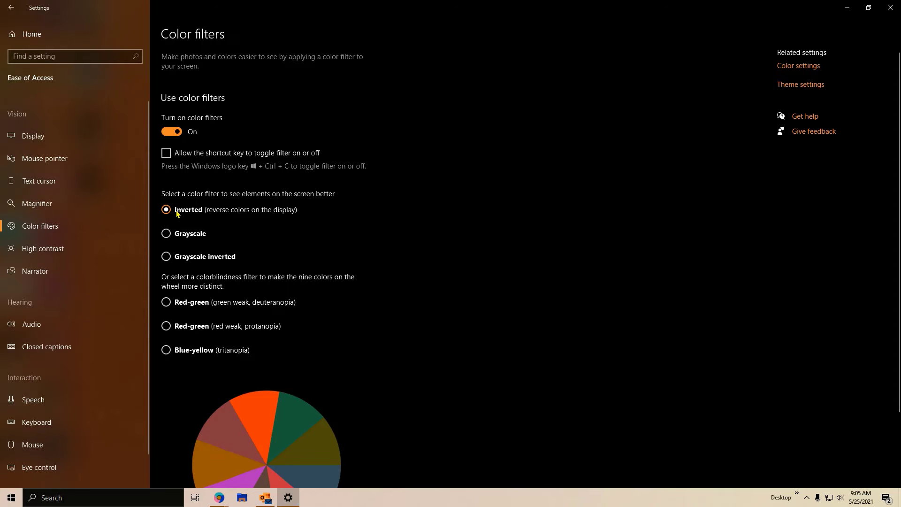
pyautogui.click(193, 236)
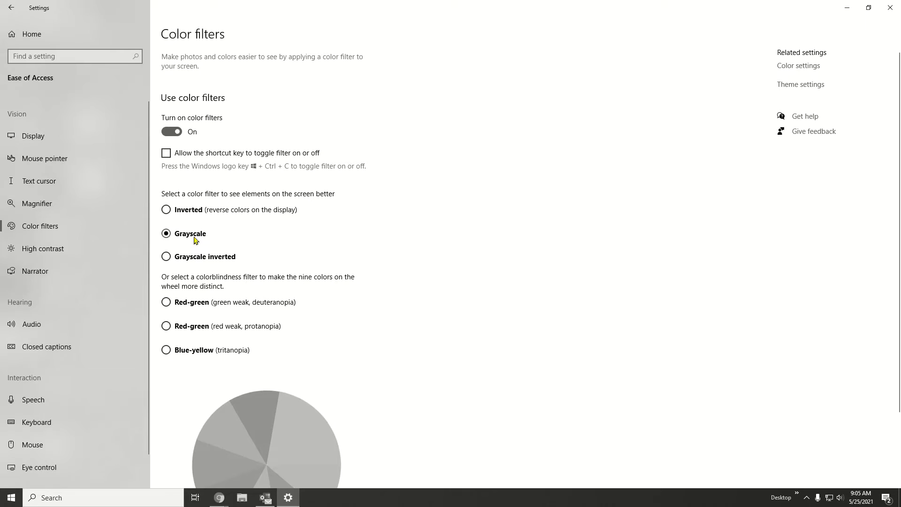
pyautogui.click(203, 260)
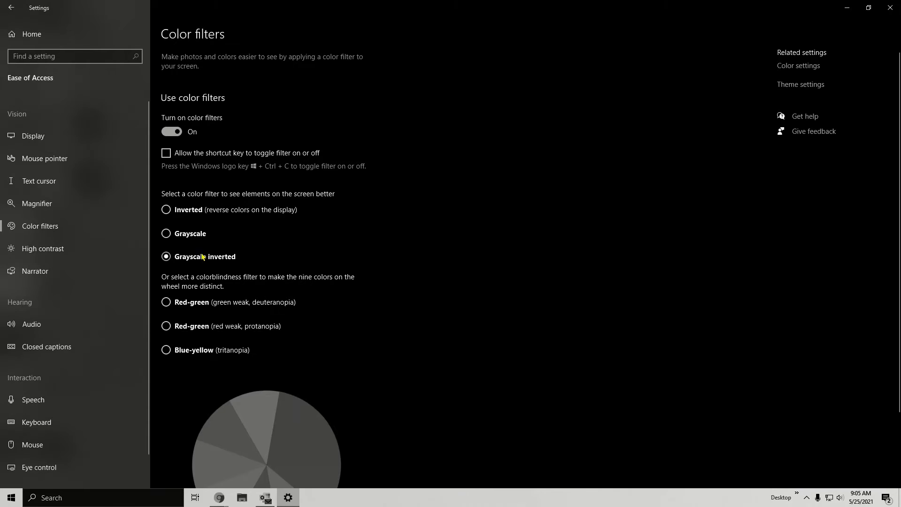
pyautogui.click(172, 132)
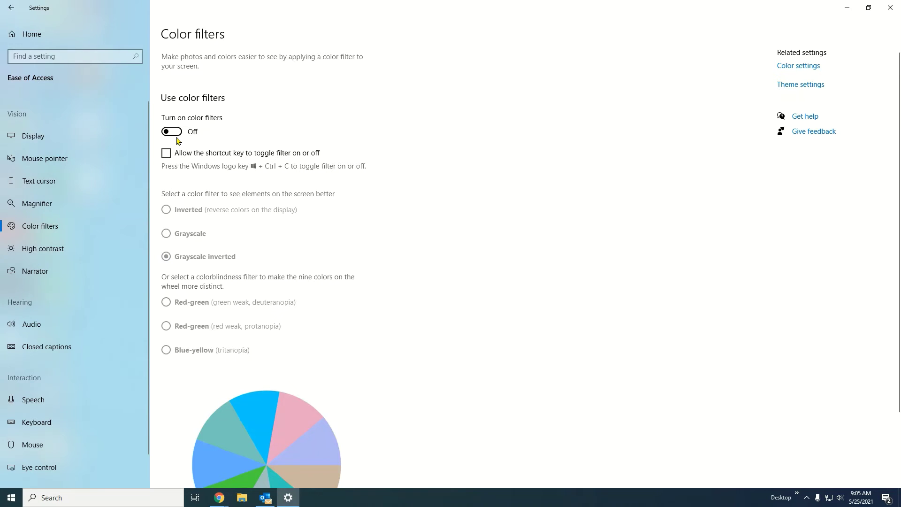
# - Open the high contrast settings, turn on high contrast, and try the High Contrast #2 and High Contrast #1 themes
pyautogui.click(85, 249)
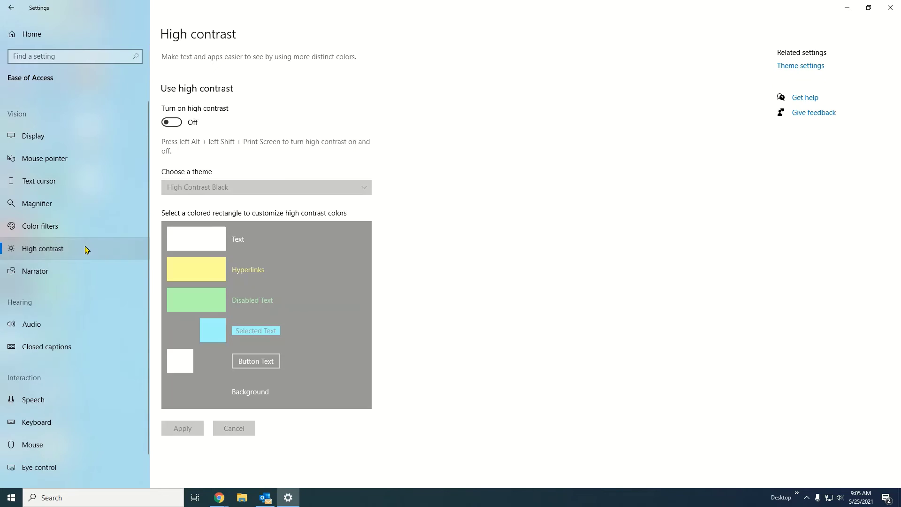
pyautogui.click(168, 123)
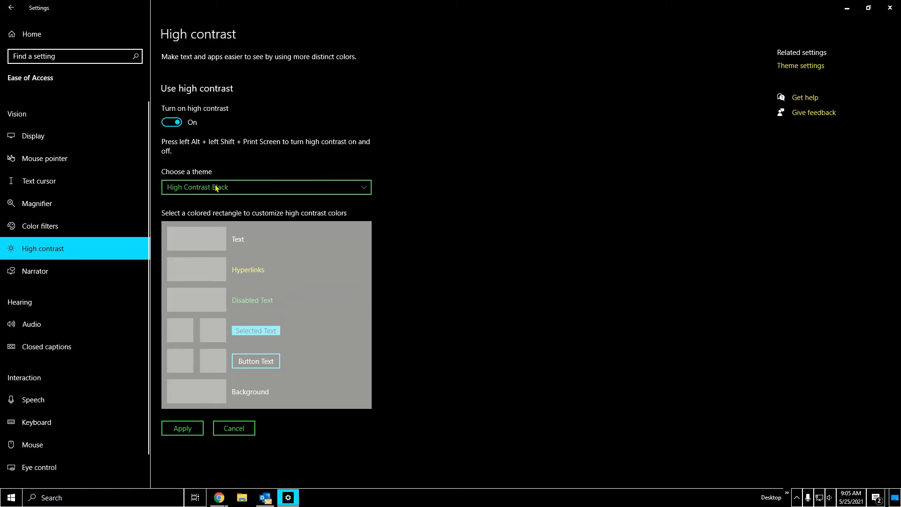
pyautogui.click(324, 187)
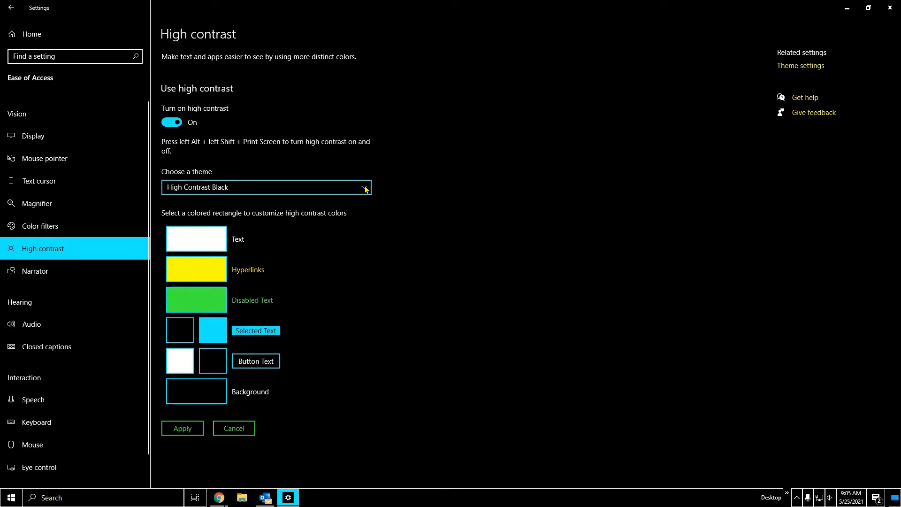
pyautogui.click(344, 171)
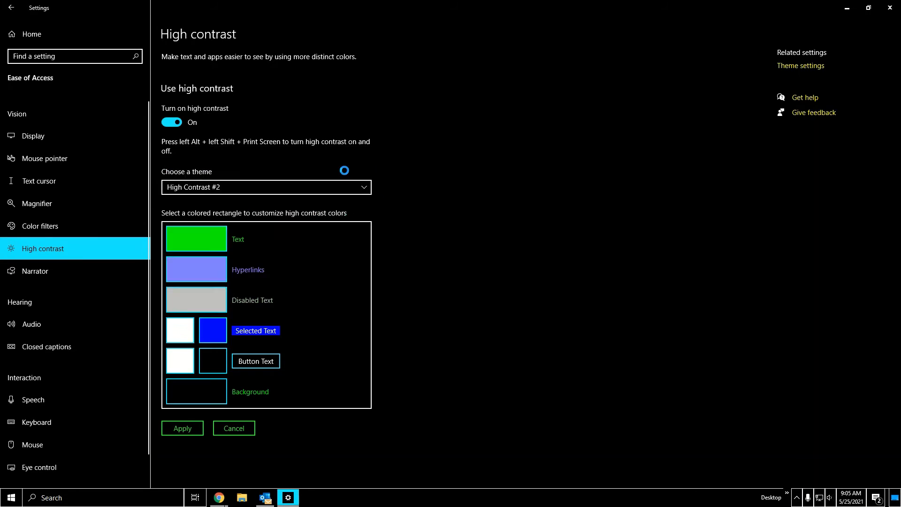
pyautogui.click(364, 190)
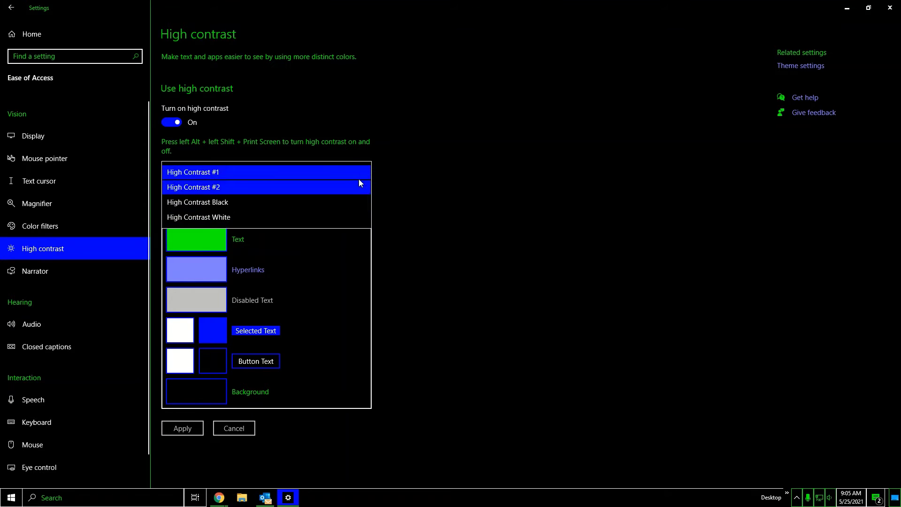
pyautogui.click(362, 176)
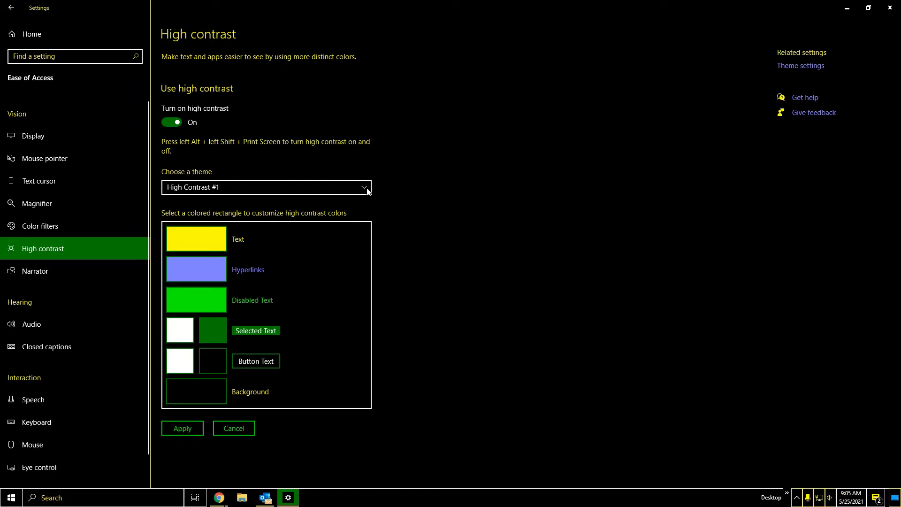
# - Apply the High Contrast White theme and turn high contrast off
pyautogui.click(363, 189)
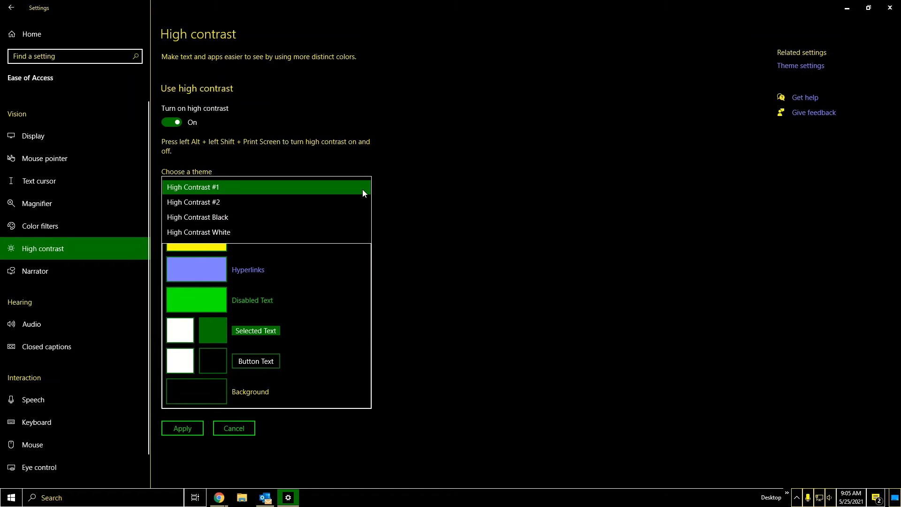
pyautogui.click(337, 232)
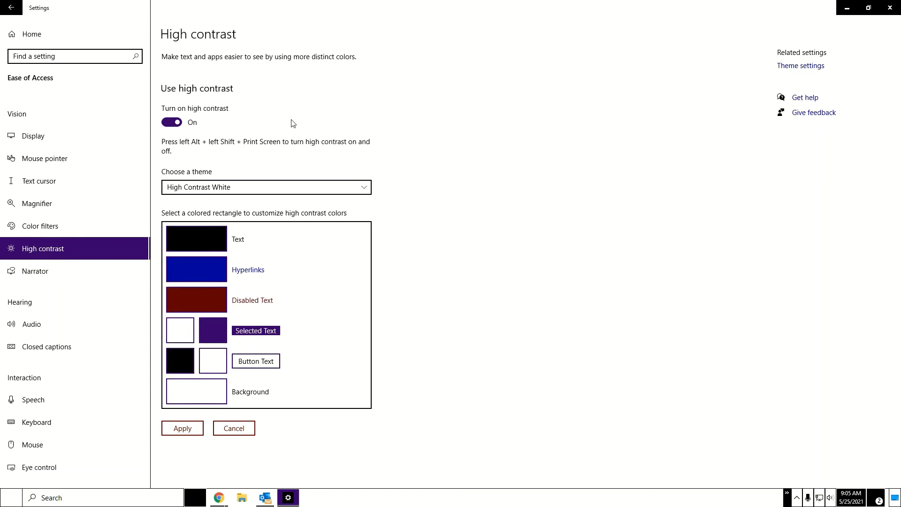
pyautogui.click(172, 122)
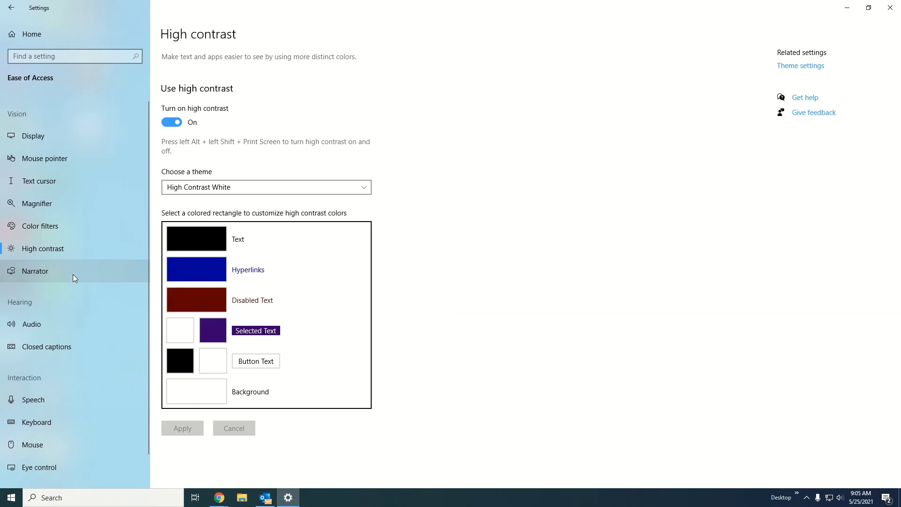
# - Open the Narrator settings, turn Narrator on and accept the keyboard changes notice
pyautogui.click(72, 276)
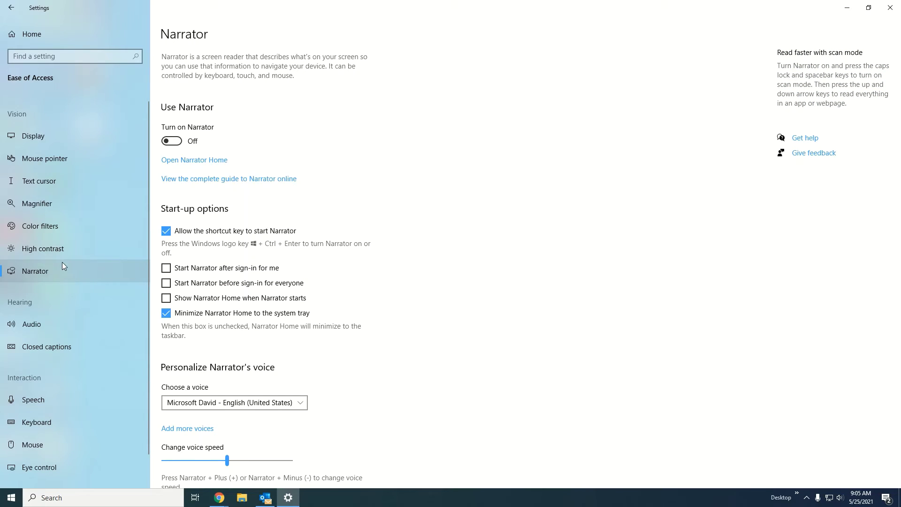
pyautogui.click(170, 141)
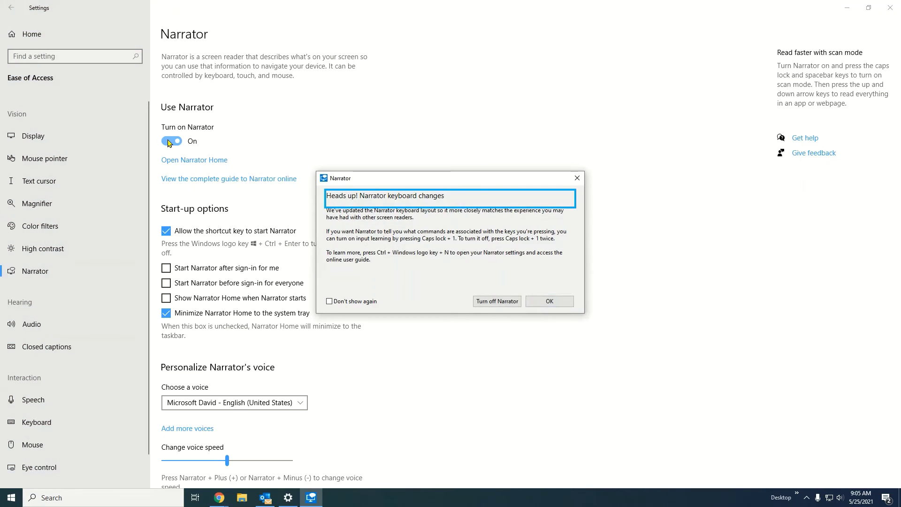
pyautogui.click(550, 303)
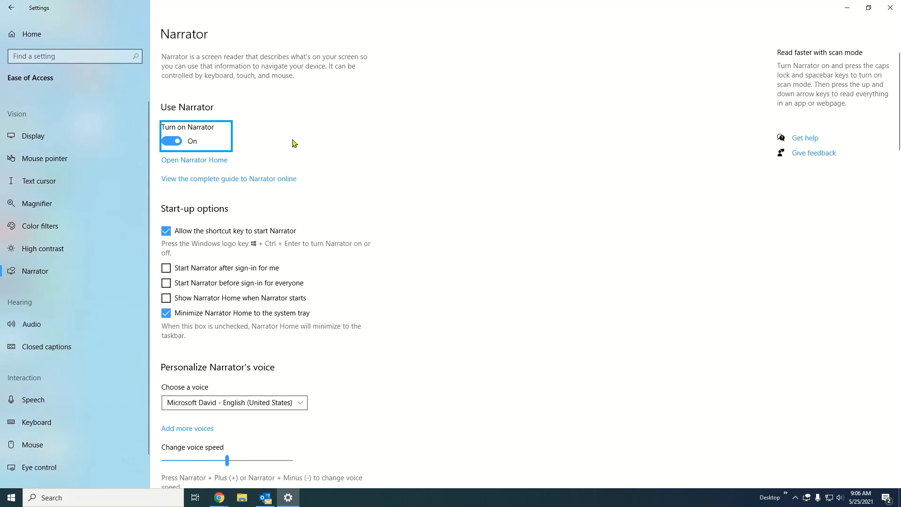
# - Move the keyboard focus through the Narrator links and start-up options, return it to the Narrator switch and turn Narrator off
pyautogui.press('Tab')
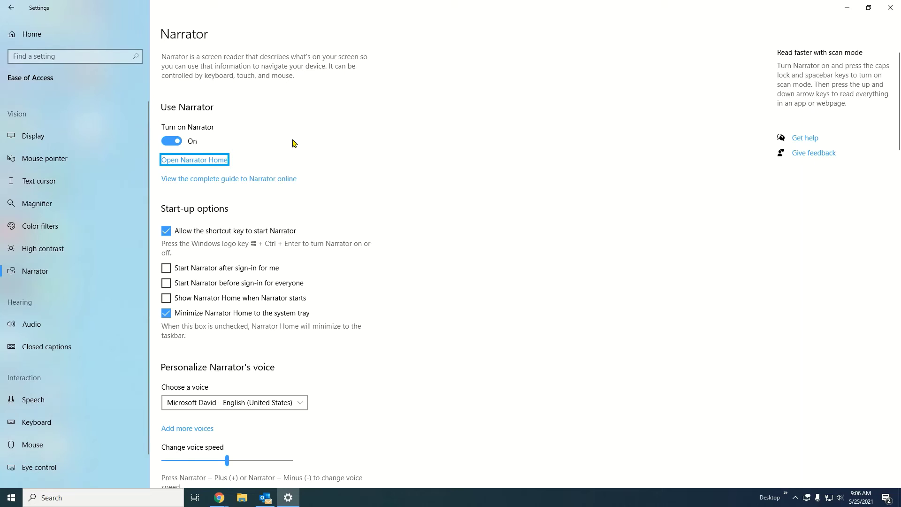
pyautogui.press('Tab')
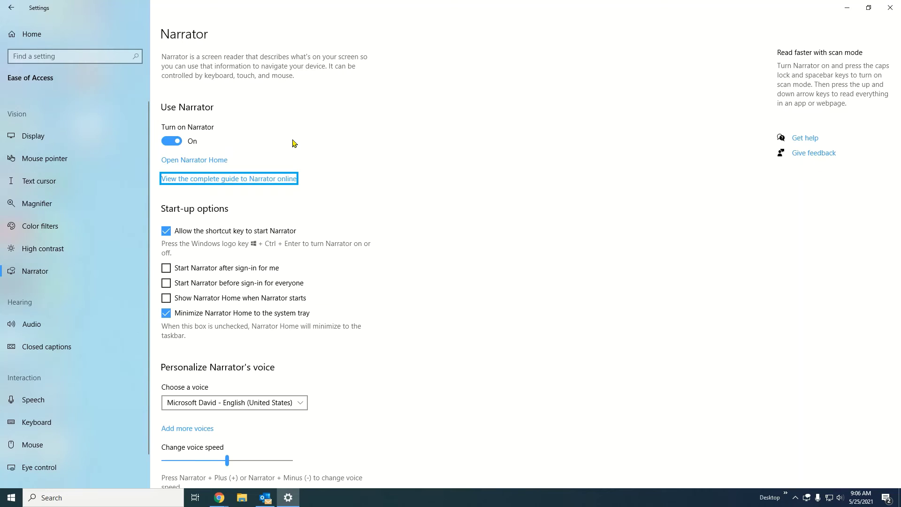
pyautogui.press('Tab')
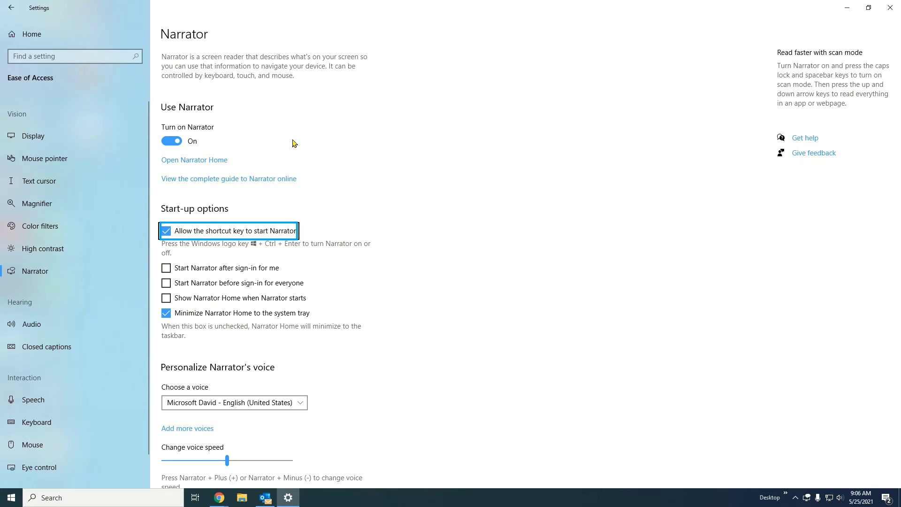
pyautogui.press('Tab')
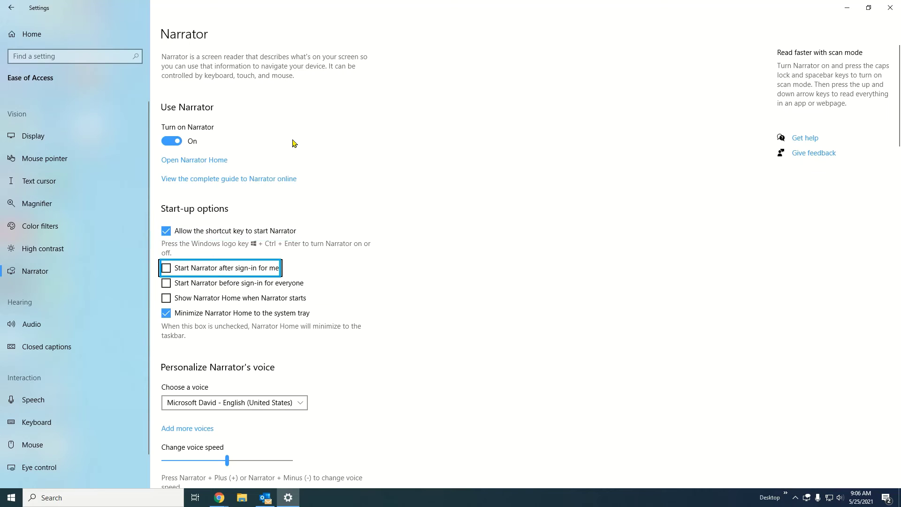
pyautogui.press('Tab')
pyautogui.hotkey('shift', 'Tab')
pyautogui.hotkey('shift', 'Tab')
pyautogui.hotkey('shift', 'Tab')
pyautogui.hotkey('shift', 'Tab')
pyautogui.hotkey('shift', 'Tab')
pyautogui.press('space')
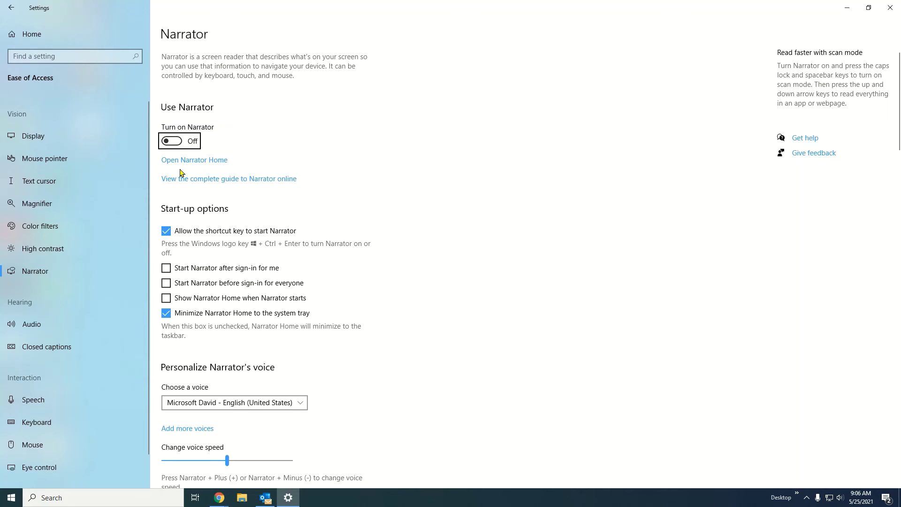
# - Look through the Hearing and Interaction pages: Audio, Closed captions, Speech, Keyboard, Mouse and Eye control
pyautogui.click(87, 327)
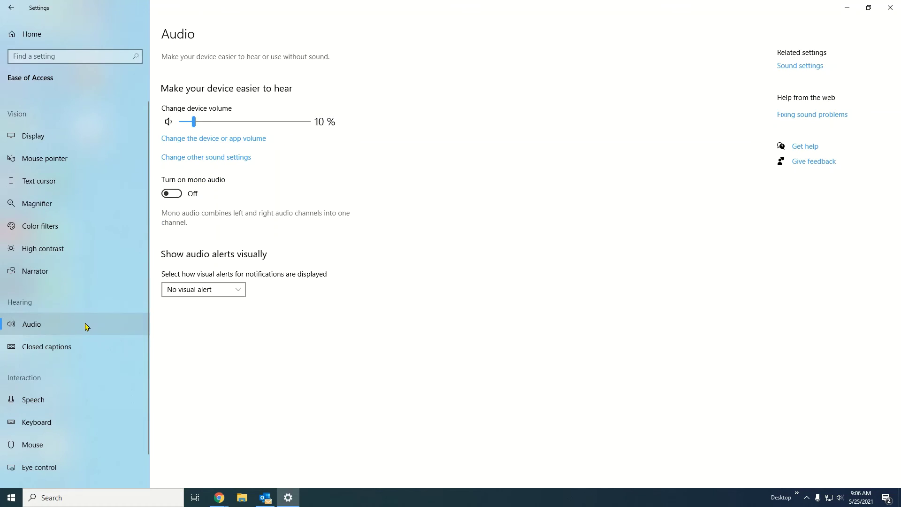
pyautogui.click(79, 350)
pyautogui.scroll(-1, 79, 351)
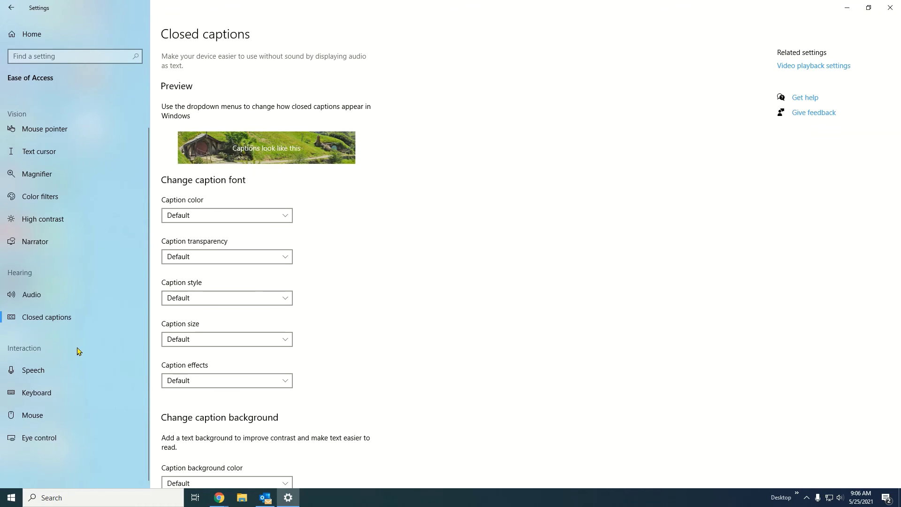
pyautogui.click(72, 374)
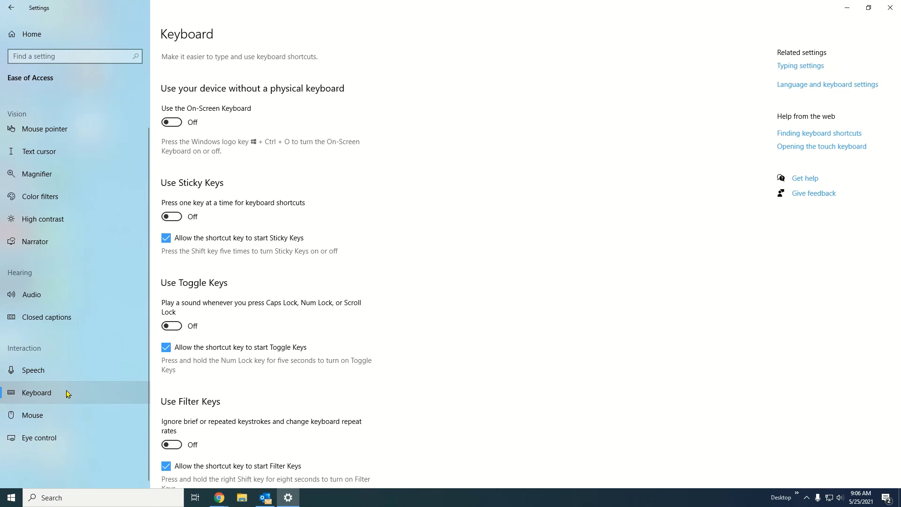
pyautogui.click(60, 418)
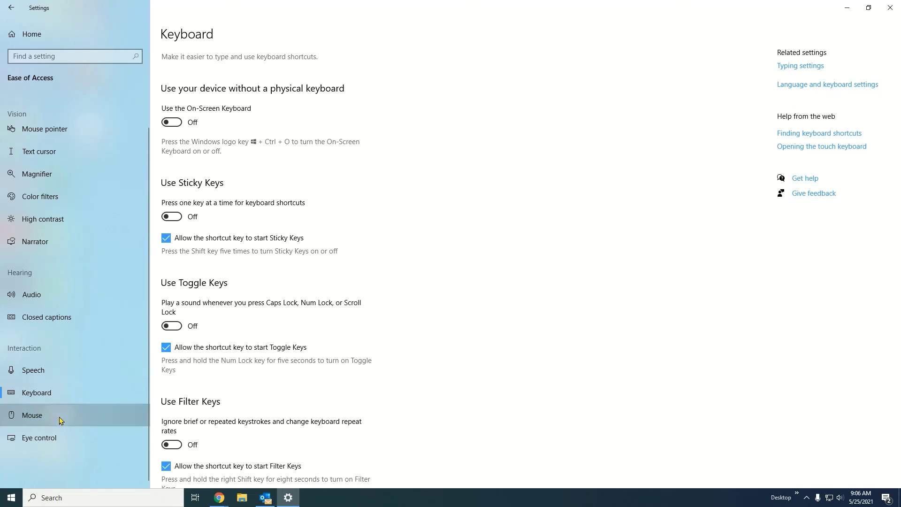
pyautogui.click(60, 444)
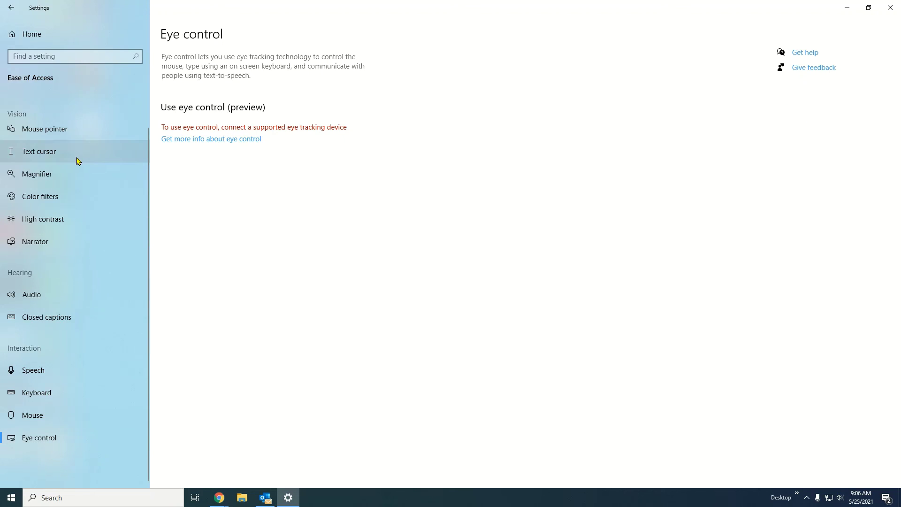
# - Return to the Windows Settings home page and reopen Ease of Access
pyautogui.click(12, 7)
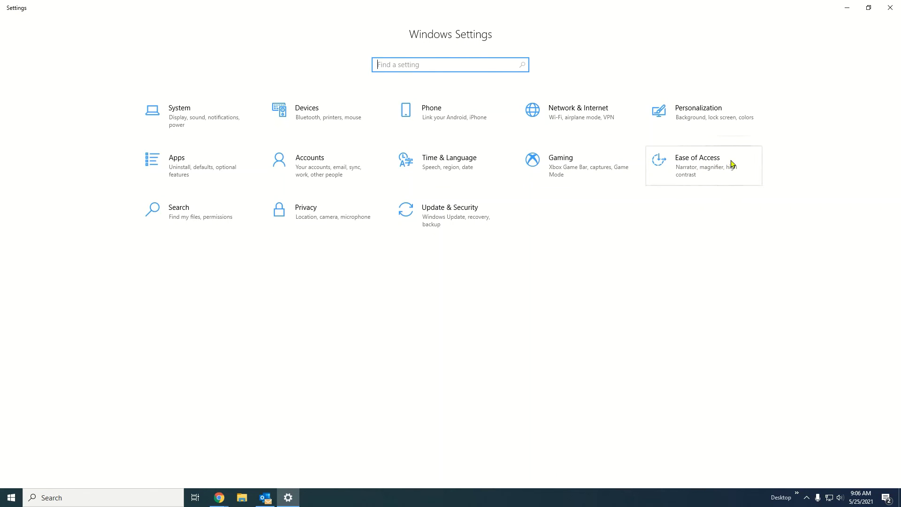
pyautogui.click(710, 168)
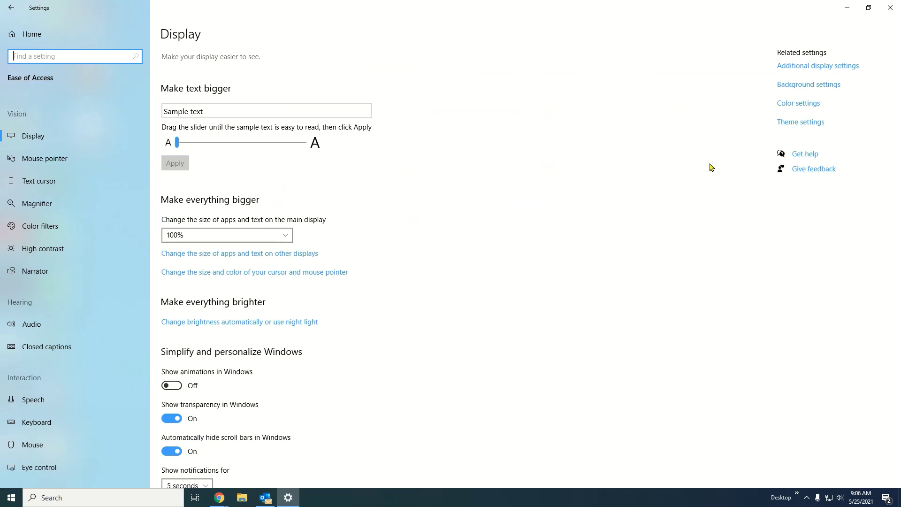